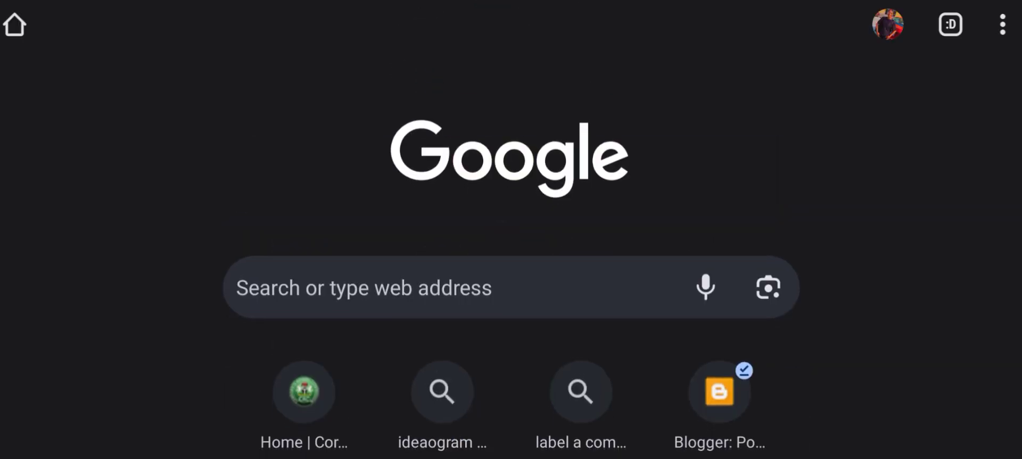
# Search Google in Chrome for 'Microsoft bing'
pyautogui.click(543, 294)
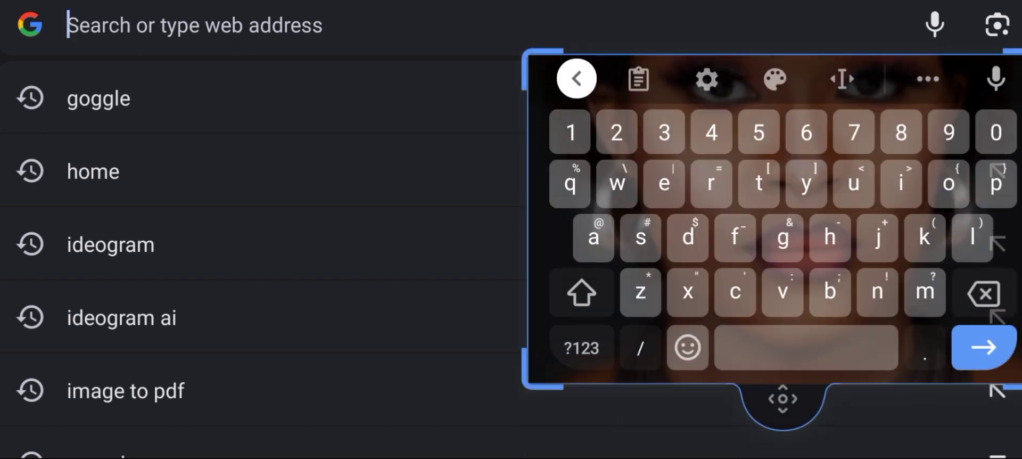
pyautogui.write('b')
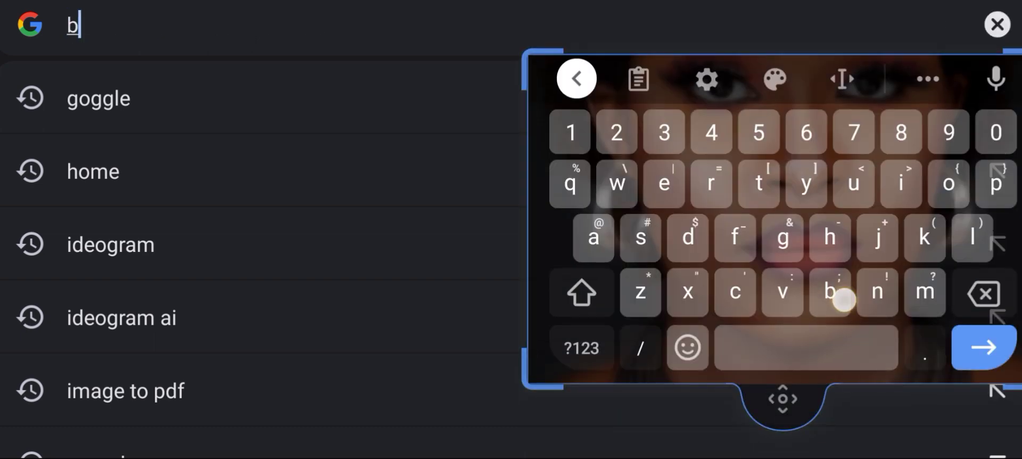
pyautogui.press('BackSpace')
pyautogui.press('BackSpace')
pyautogui.write('mi')
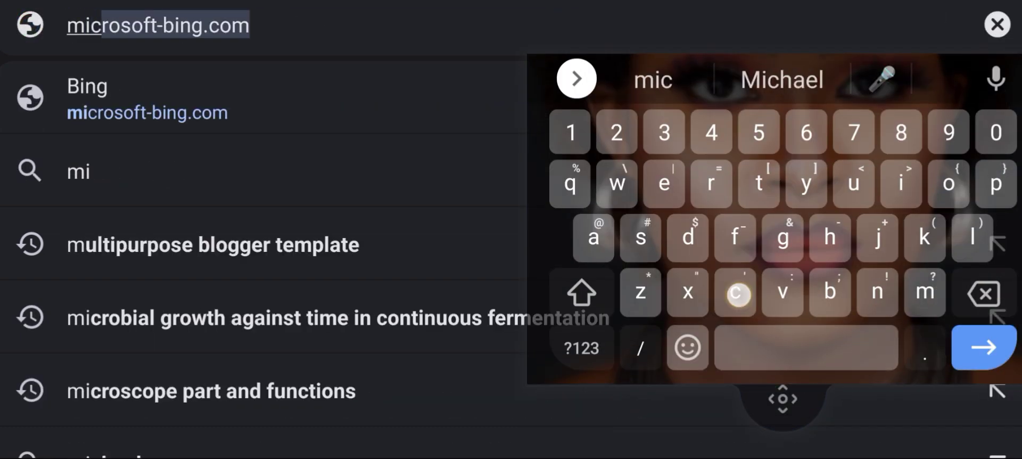
pyautogui.write('crod')
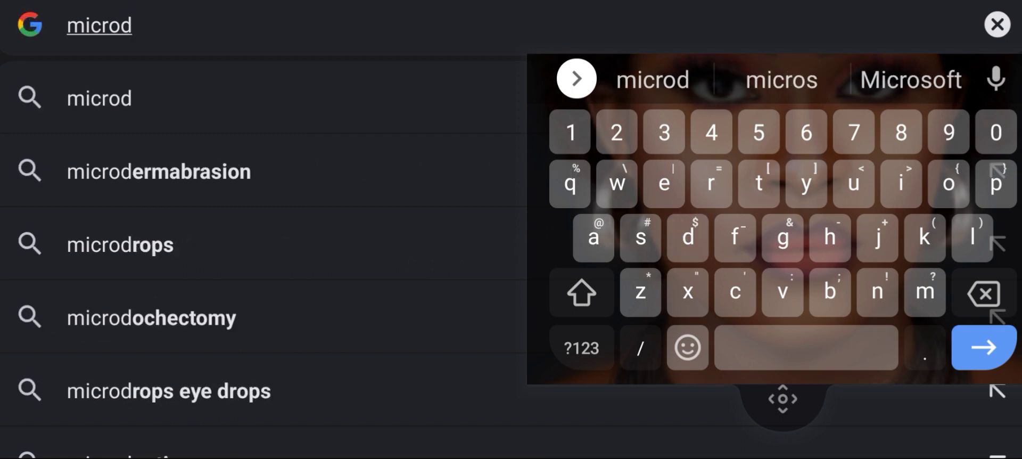
pyautogui.press('BackSpace')
pyautogui.write('soft')
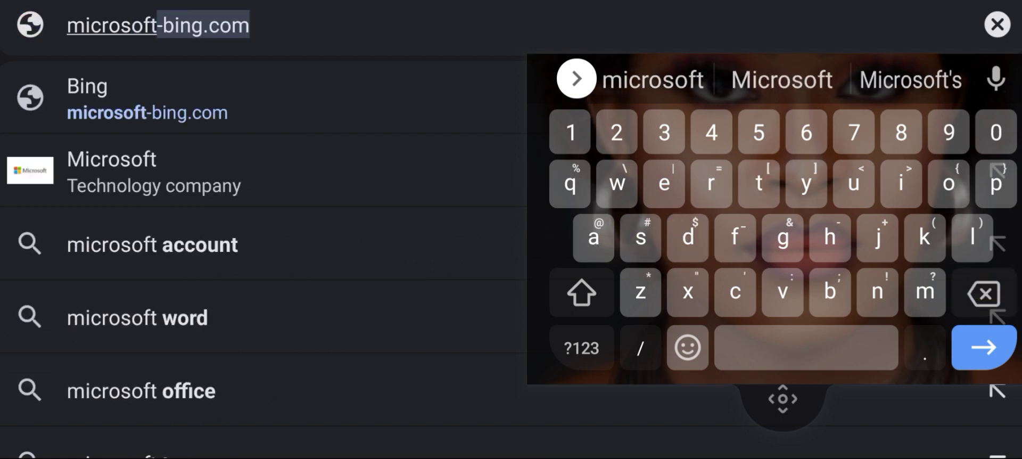
pyautogui.click(781, 80)
pyautogui.write('bin')
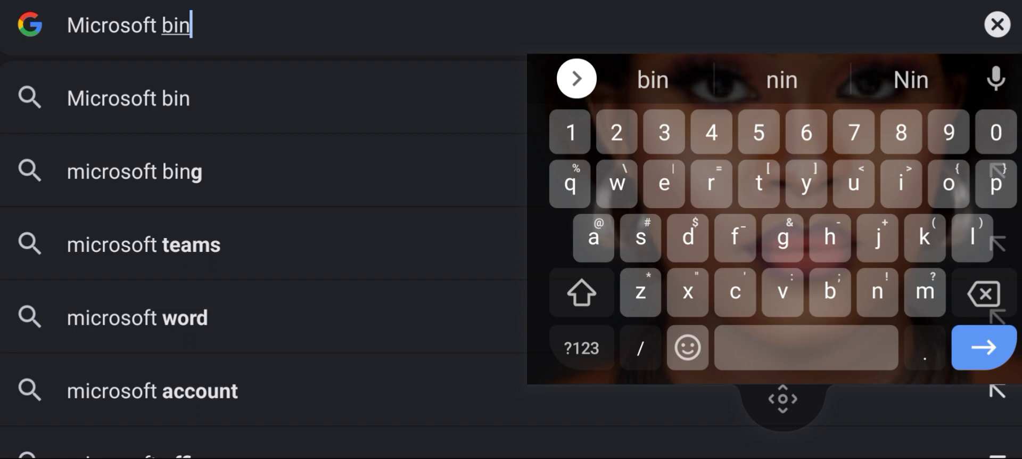
pyautogui.write('g')
pyautogui.click(983, 347)
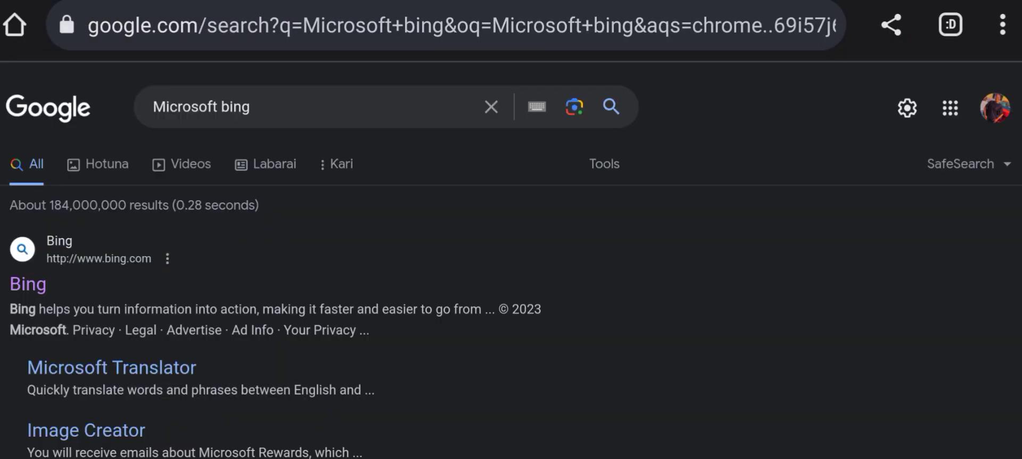
# Open the Bing home page from the search results
pyautogui.moveTo(27, 304); pyautogui.dragTo(126, 302)
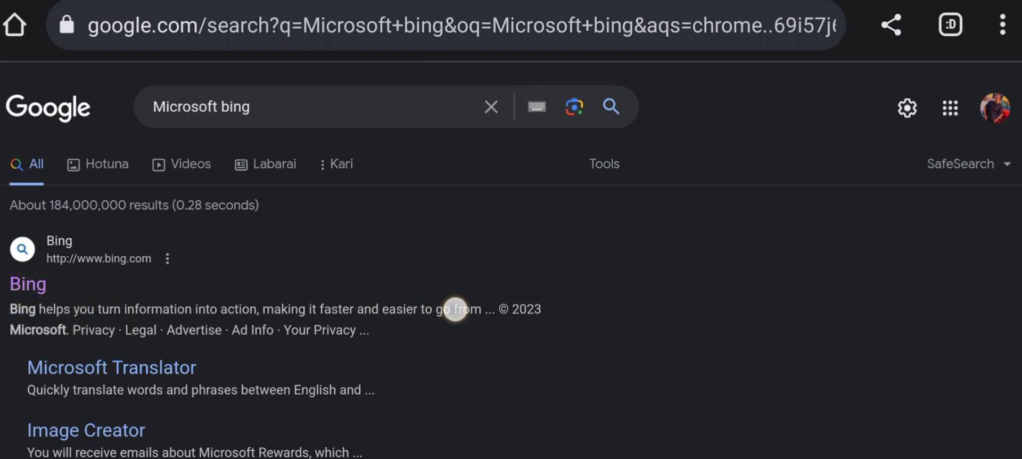
pyautogui.moveTo(126, 303); pyautogui.dragTo(458, 314)
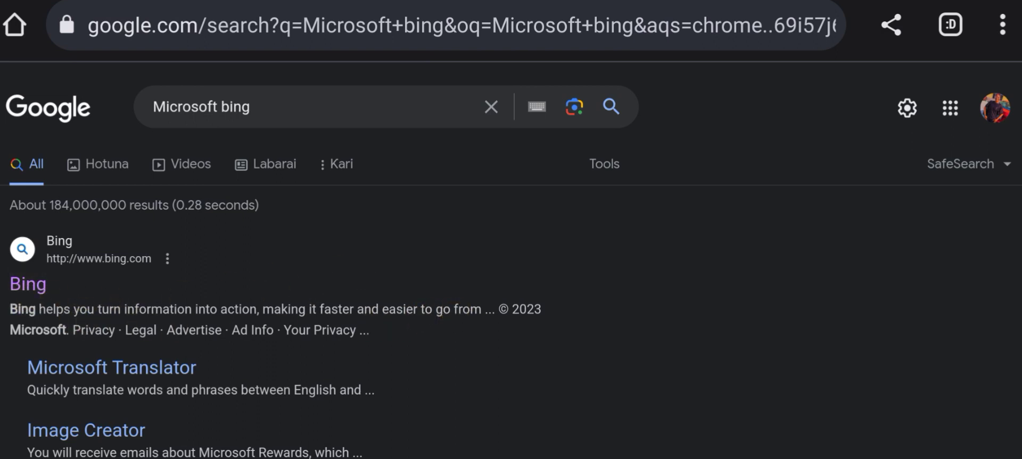
pyautogui.click(34, 284)
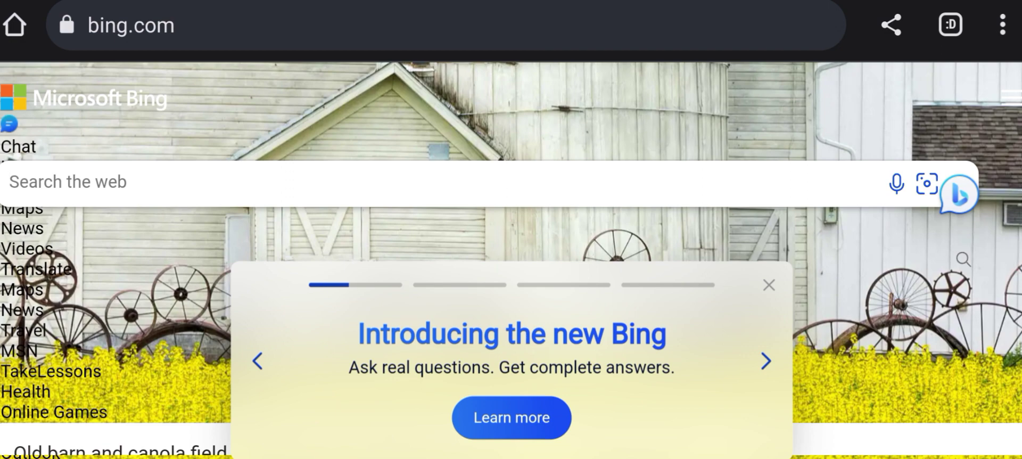
# Reload bing.com from the address suggestions so its full homepage with news stories appears
pyautogui.moveTo(796, 254); pyautogui.dragTo(874, 111)
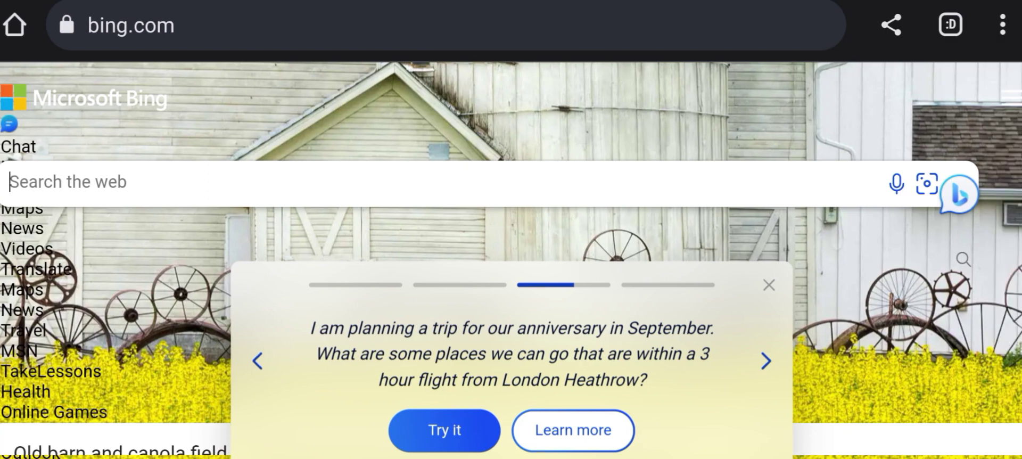
pyautogui.click(296, 31)
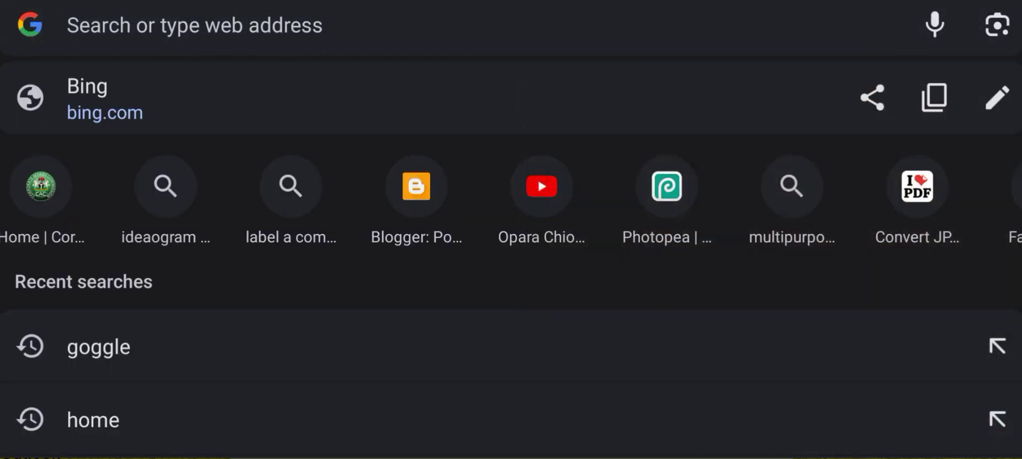
pyautogui.click(305, 108)
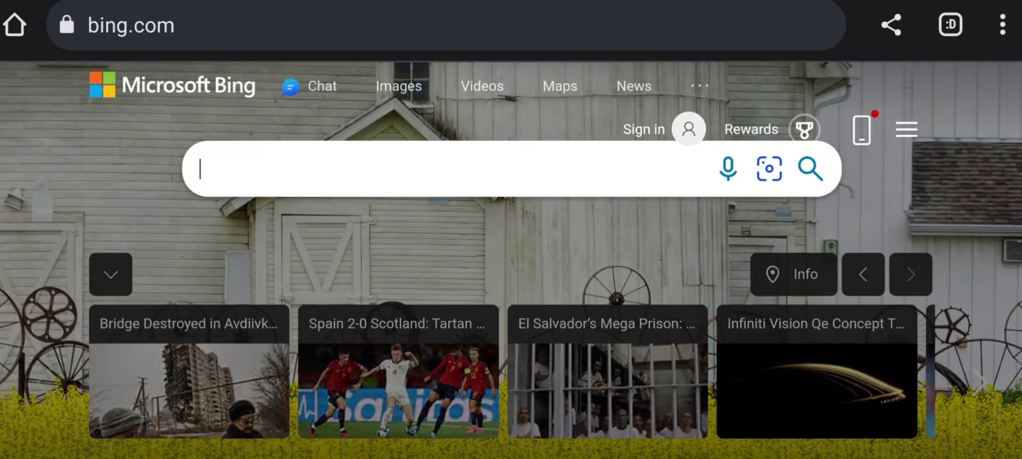
# Empty the Bing search box to list recent searches 'ideogram ai' and the ideogram.ai signup link
pyautogui.write('I')
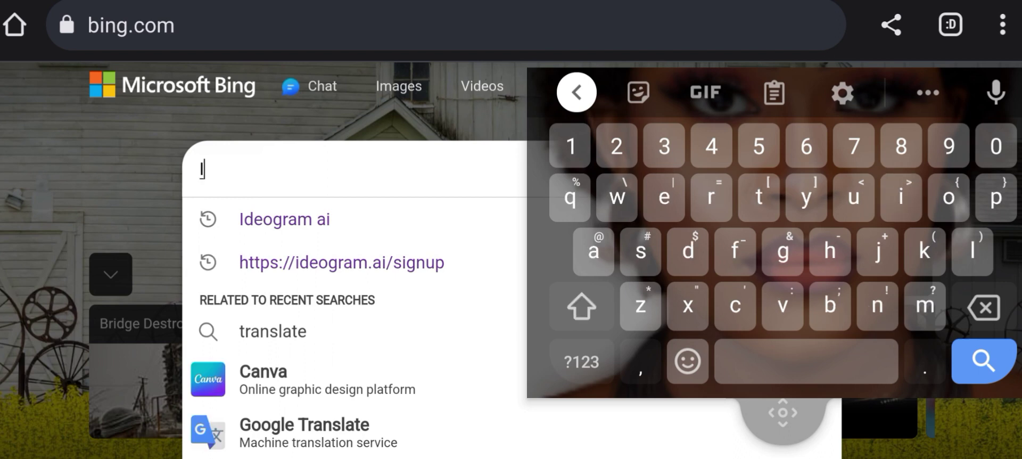
pyautogui.write('d')
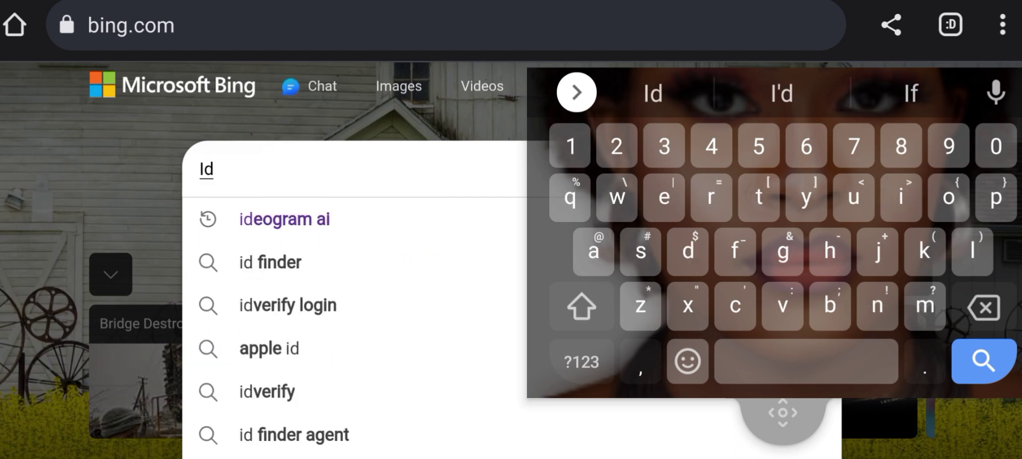
pyautogui.press('BackSpace')
pyautogui.press('BackSpace')
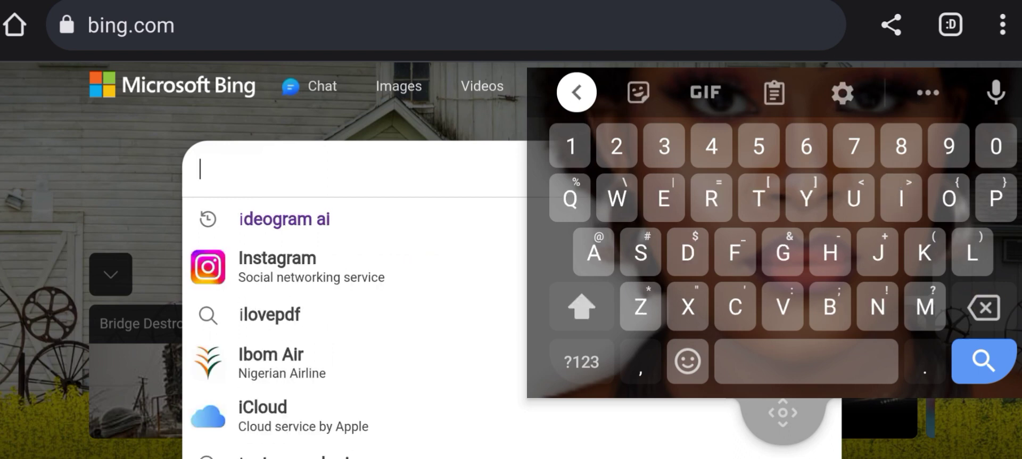
pyautogui.write('Id')
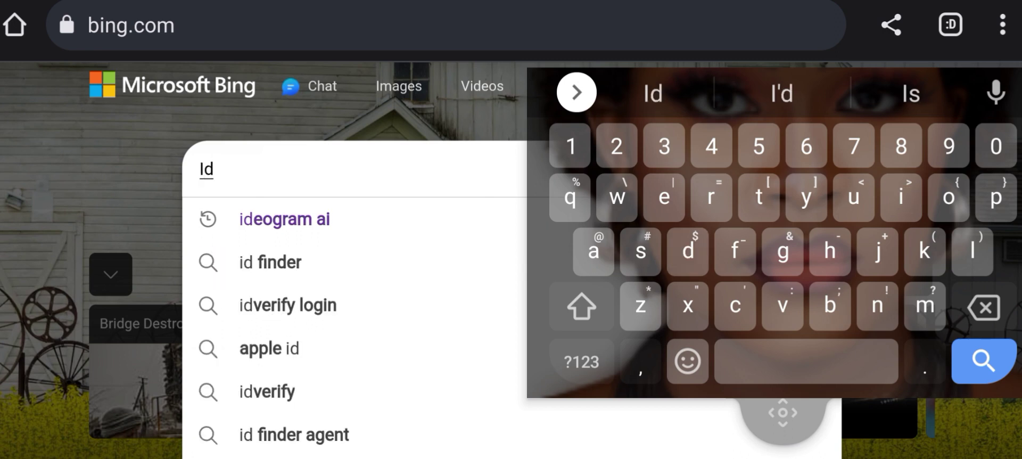
pyautogui.write('eo')
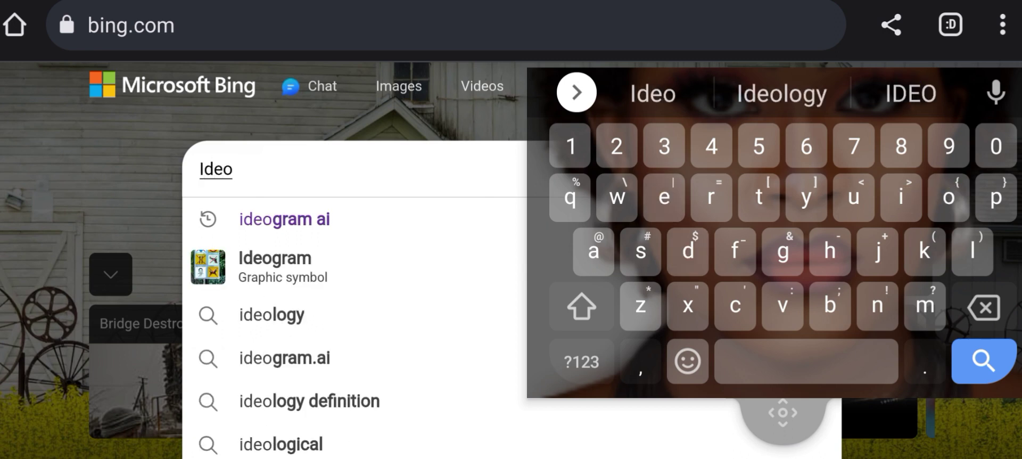
pyautogui.write('gra')
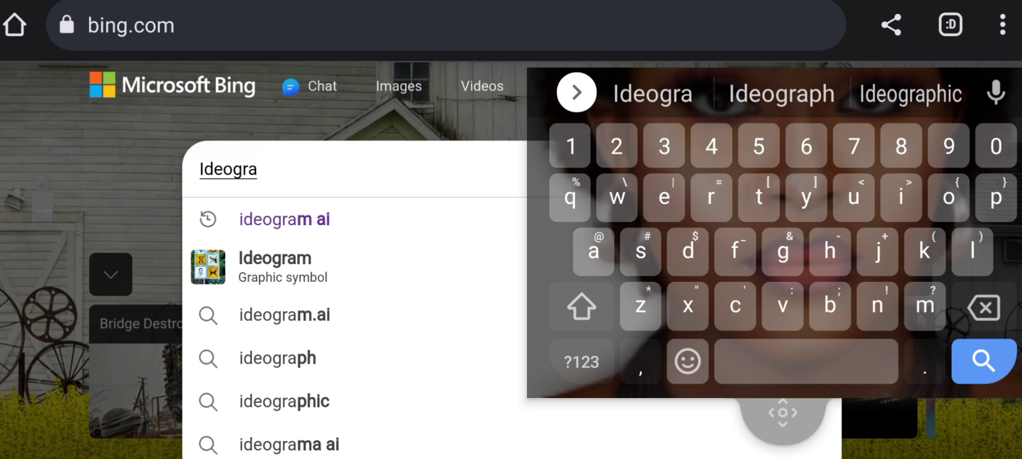
pyautogui.write('m')
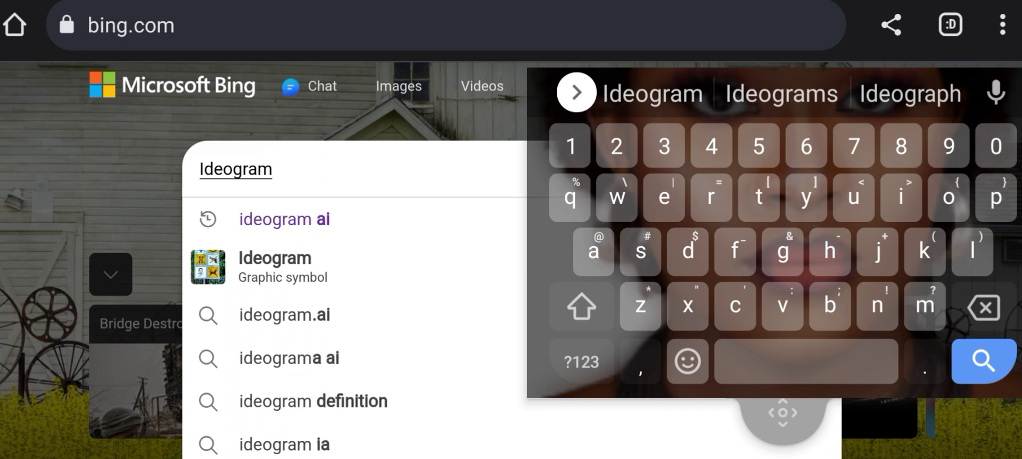
pyautogui.write('.ai')
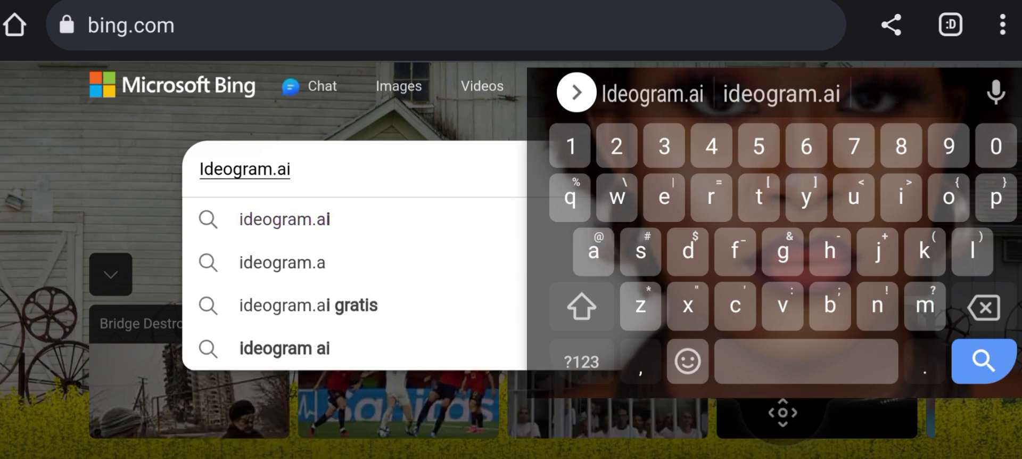
pyautogui.press('BackSpace')
pyautogui.press('BackSpace')
pyautogui.press('BackSpace')
pyautogui.press('BackSpace')
pyautogui.press('BackSpace')
pyautogui.press('BackSpace')
pyautogui.press('BackSpace')
pyautogui.press('BackSpace')
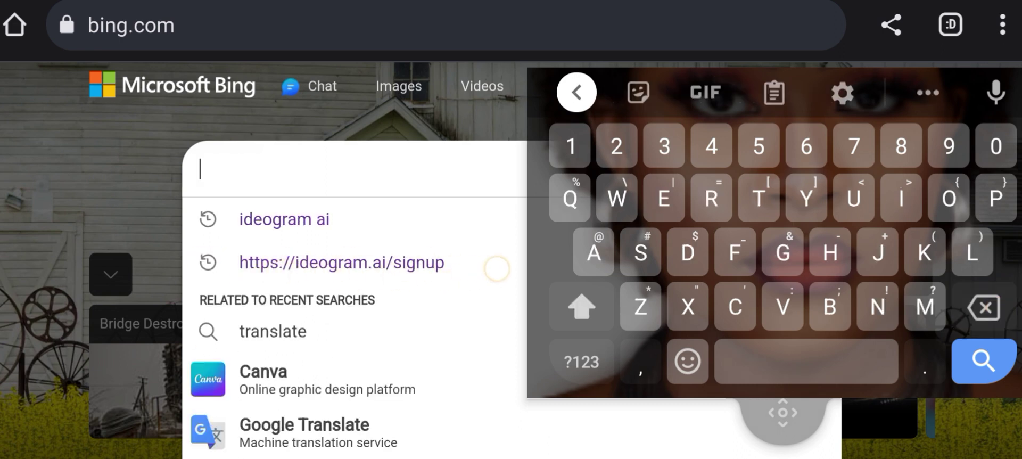
pyautogui.click(306, 283)
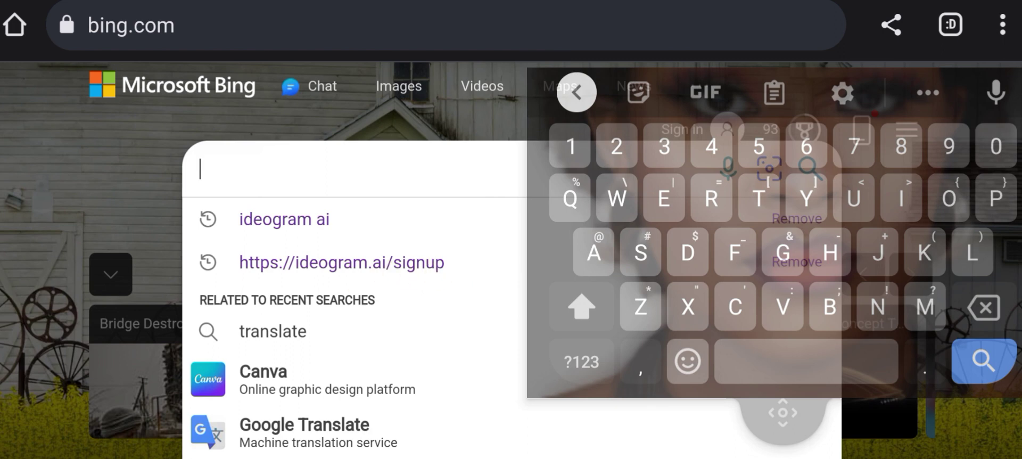
# Search Bing for ideogram.ai/signup and scroll through the first page of results
pyautogui.click(414, 268)
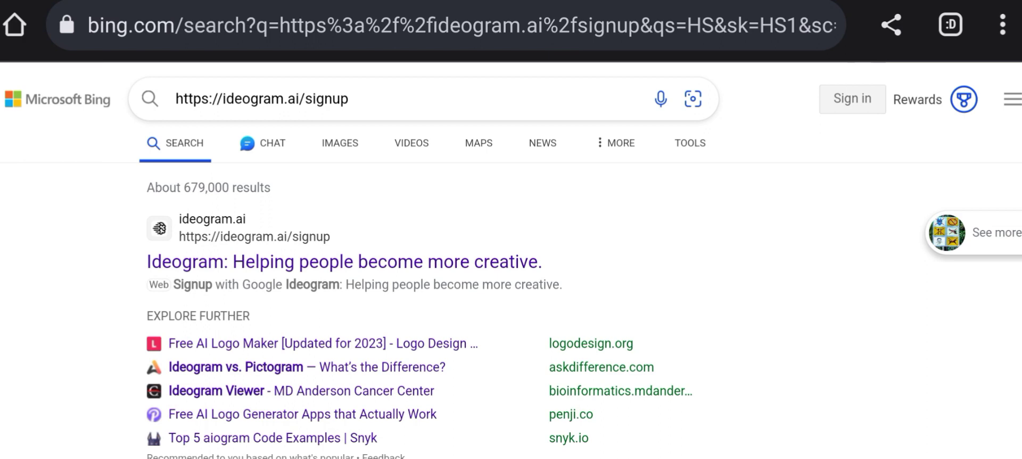
pyautogui.moveTo(633, 338); pyautogui.dragTo(700, 211)
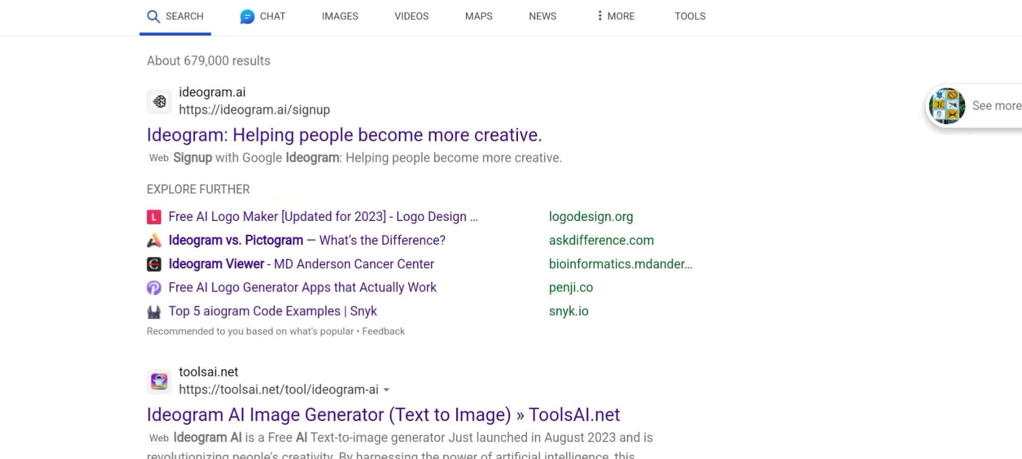
pyautogui.moveTo(647, 326); pyautogui.dragTo(654, 181)
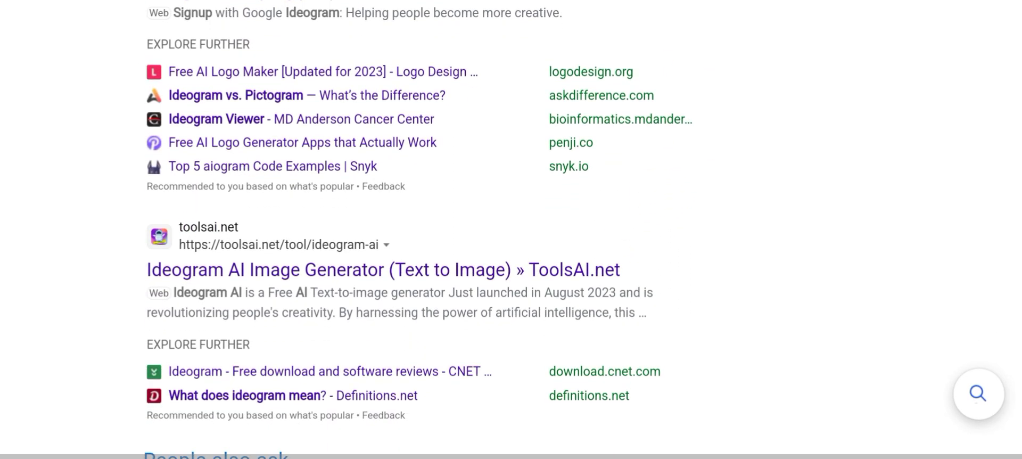
pyautogui.scroll(5, 511, 228)
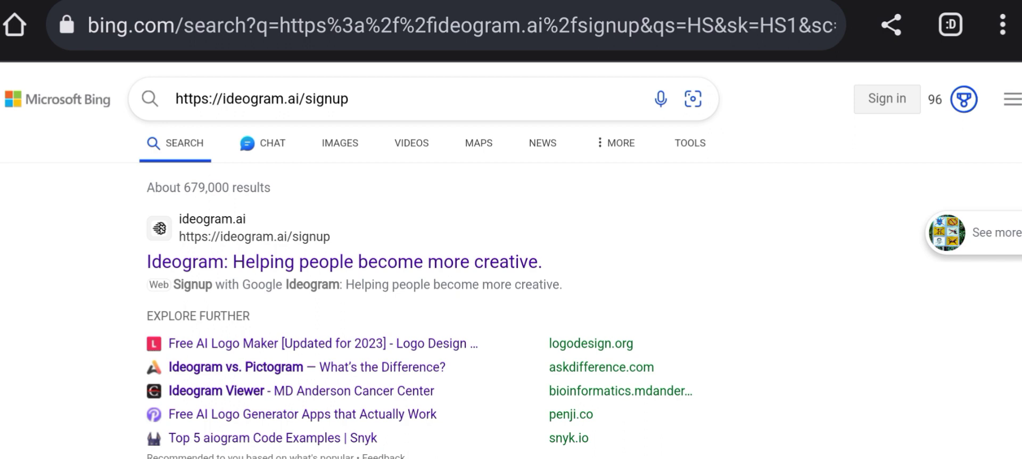
pyautogui.scroll(-6, 512, 387)
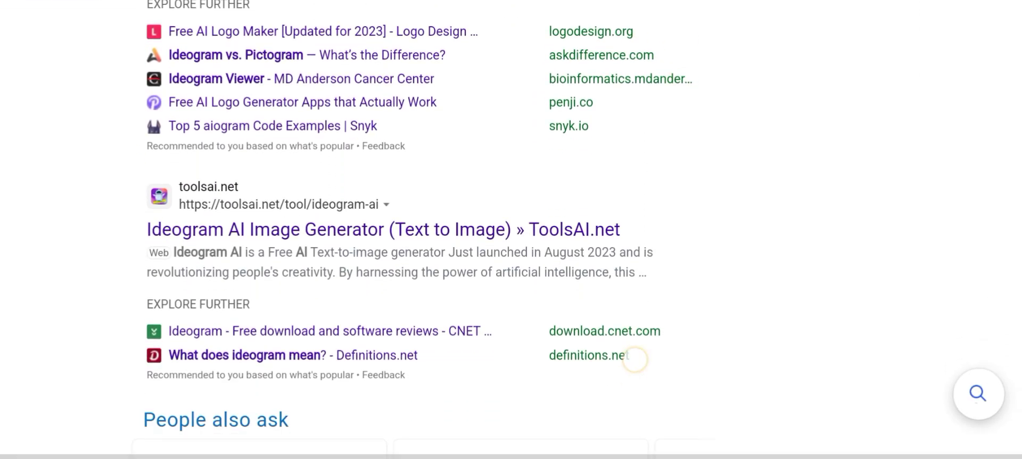
pyautogui.moveTo(633, 358); pyautogui.dragTo(771, 111)
pyautogui.scroll(-6, 771, 111)
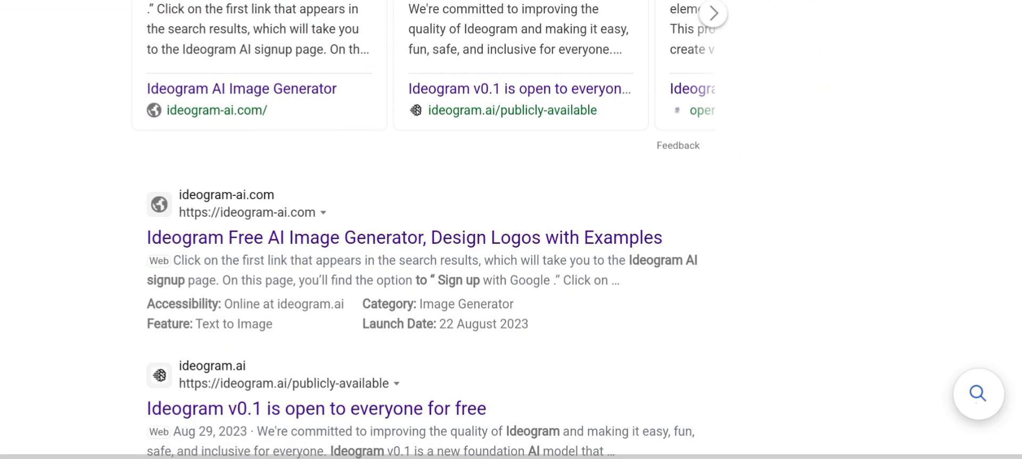
pyautogui.scroll(-4, 712, 350)
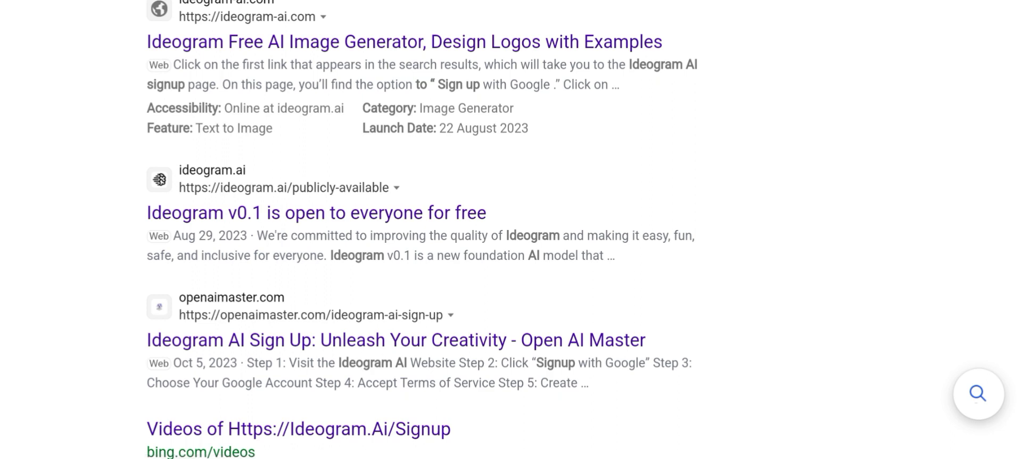
pyautogui.scroll(-10, 661, 347)
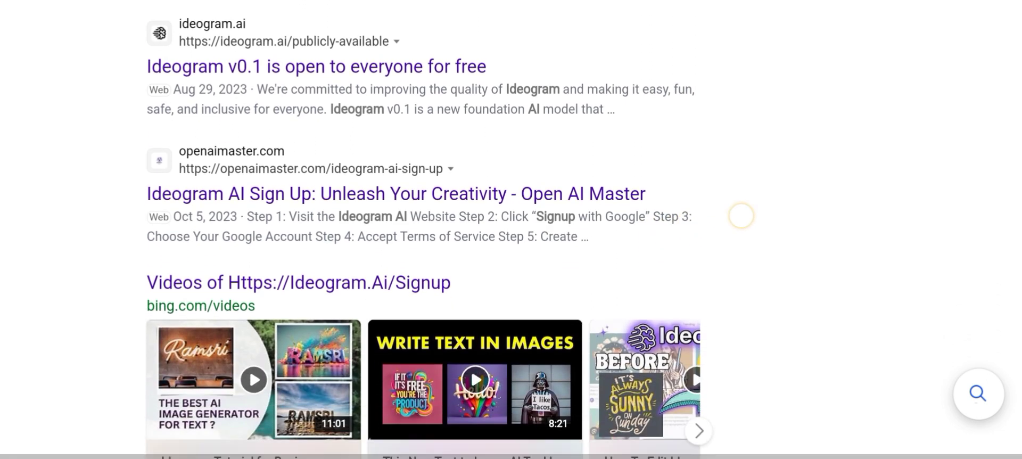
pyautogui.scroll(-1, 783, 141)
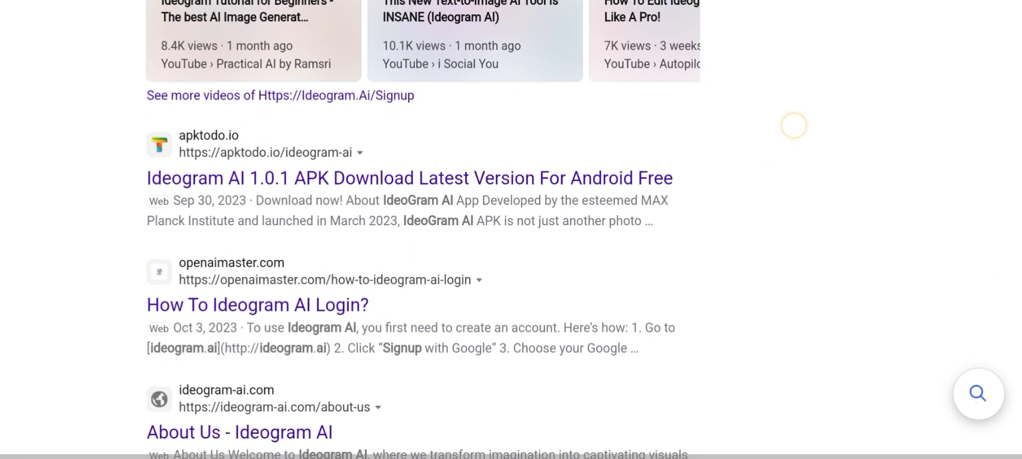
pyautogui.scroll(-1, 801, 112)
pyautogui.scroll(-5, 659, 429)
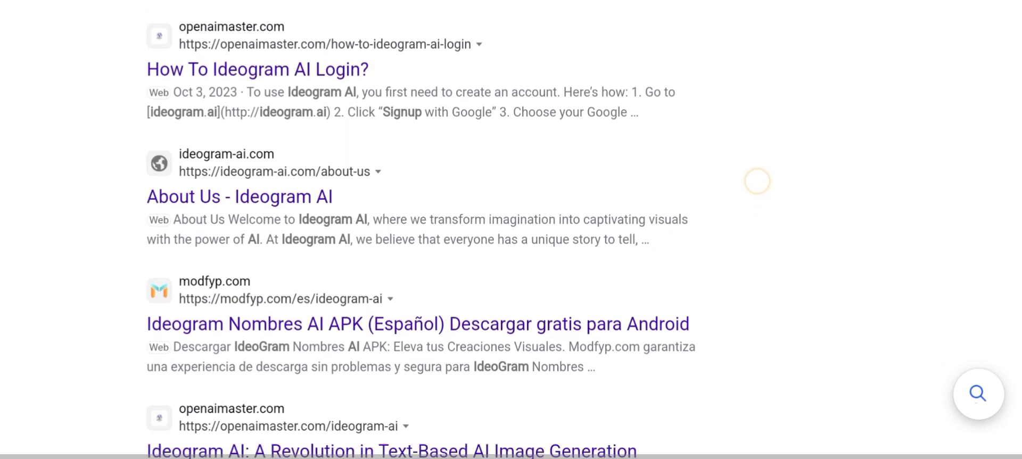
pyautogui.scroll(-4, 796, 101)
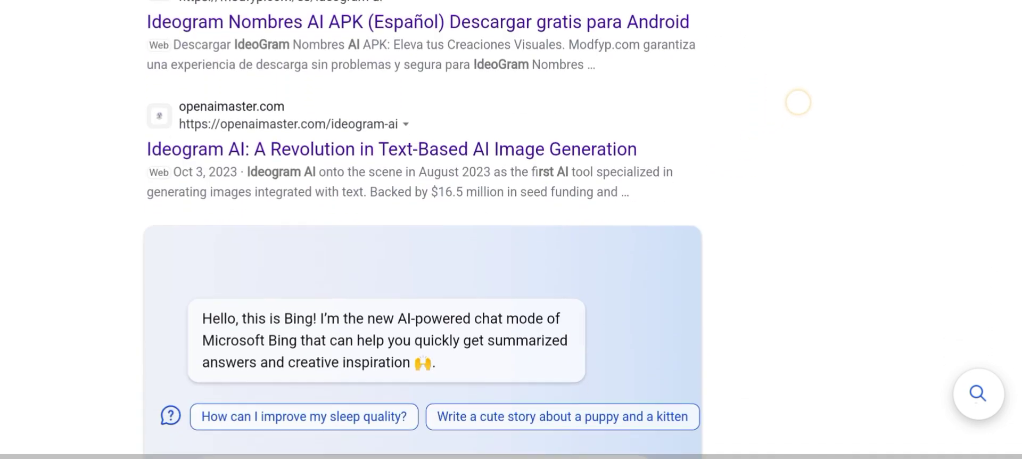
pyautogui.scroll(-2, 759, 158)
pyautogui.scroll(-3, 760, 158)
pyautogui.scroll(-4, 768, 166)
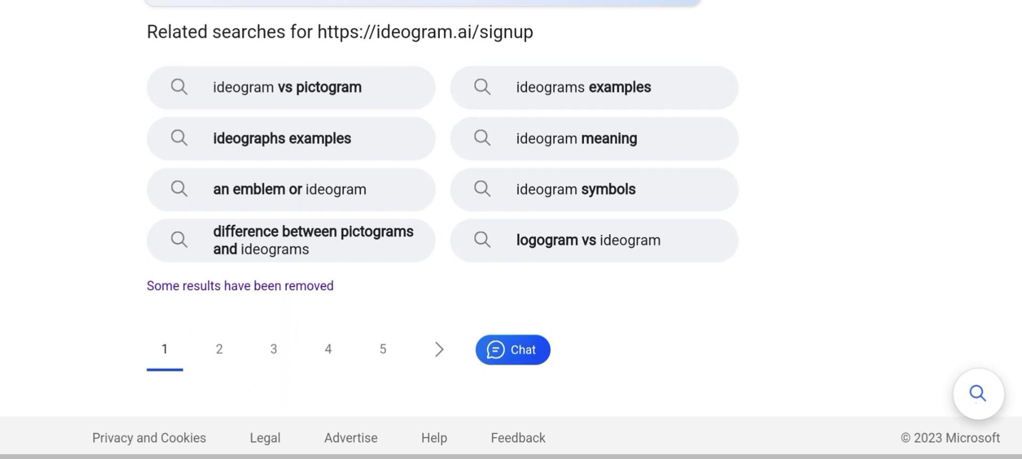
# Go to results page 2 and open the first Ideogram invitation signup result
pyautogui.click(228, 361)
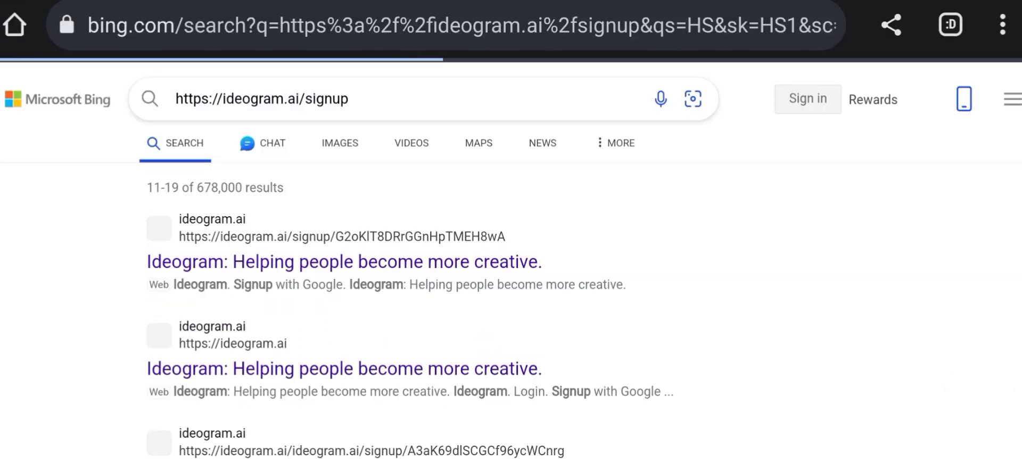
pyautogui.scroll(-1, 641, 338)
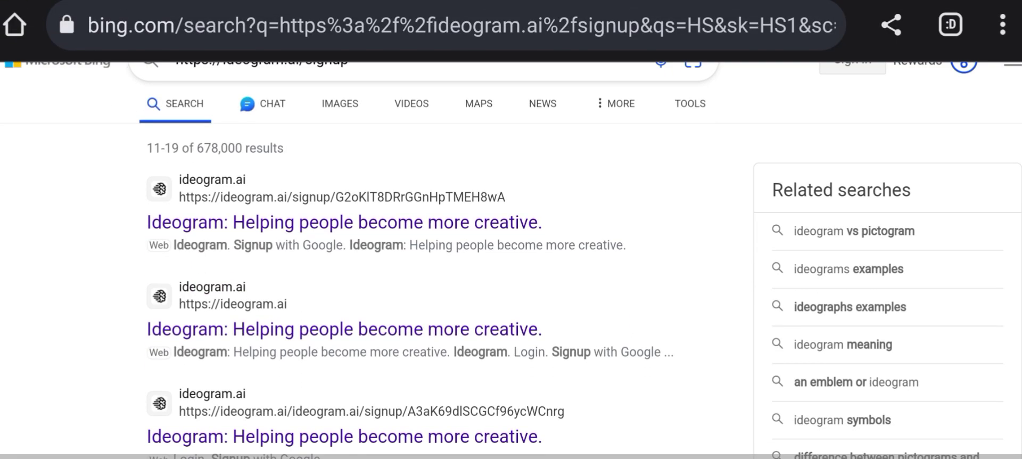
pyautogui.click(280, 218)
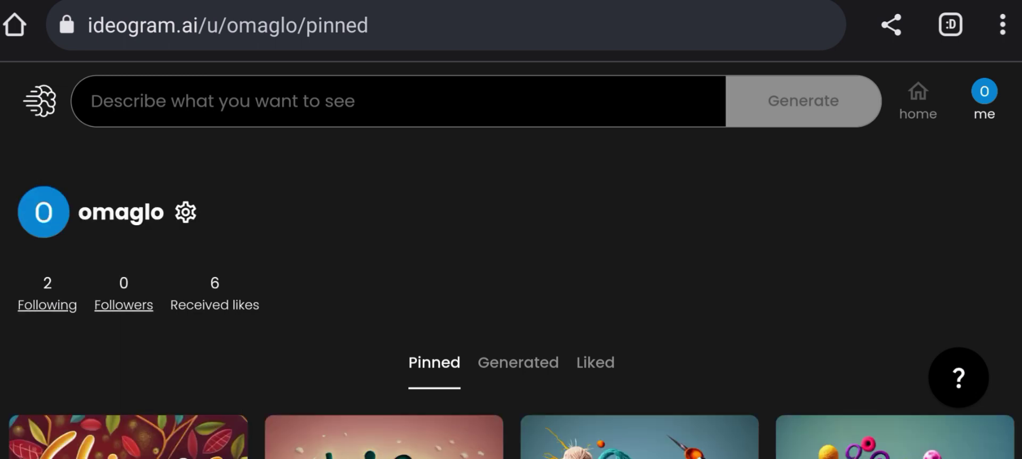
pyautogui.click(186, 212)
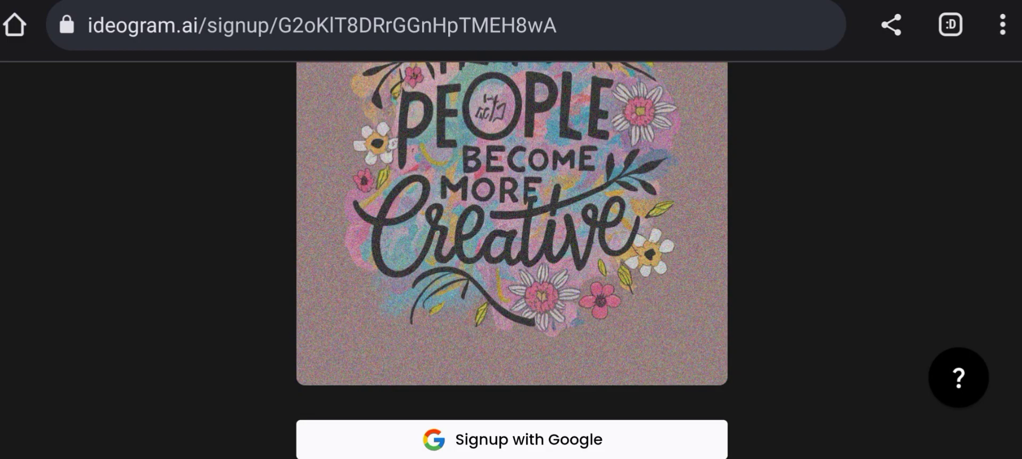
# Start the Ideogram invitation signup with Google, retrying until Google sign-in goes through
pyautogui.click(357, 432)
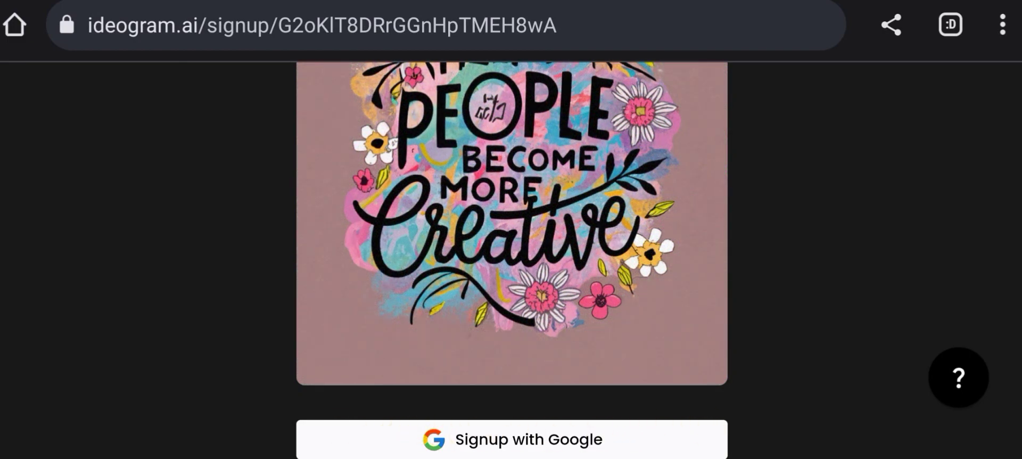
pyautogui.click(550, 433)
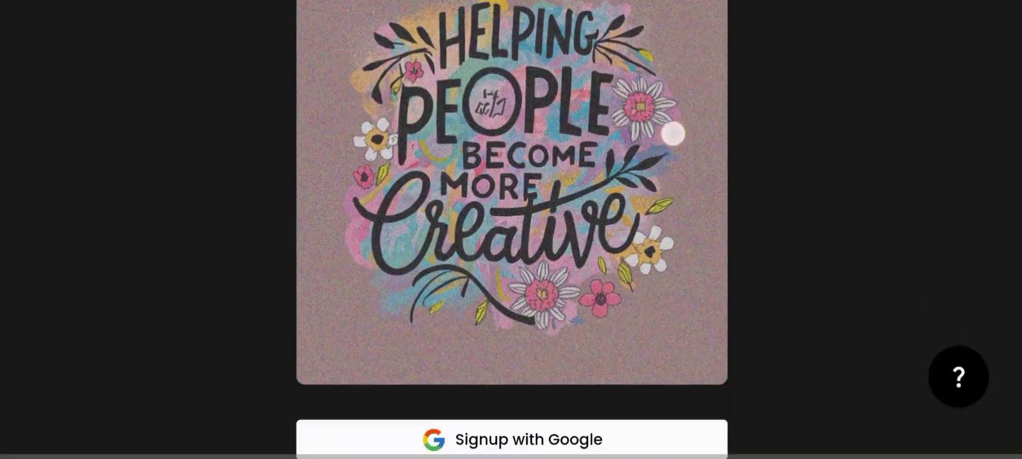
pyautogui.click(511, 440)
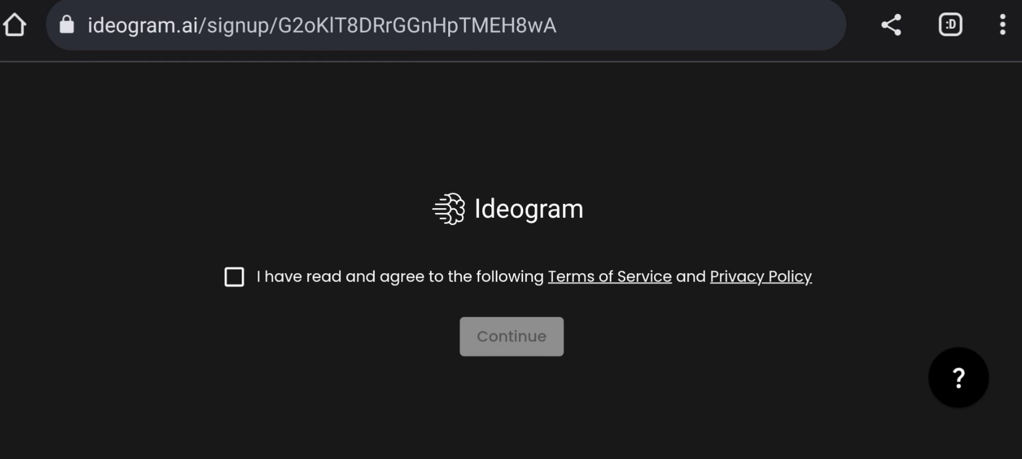
# Accept Ideogram's Terms of Service and Privacy Policy and continue to the display handle step
pyautogui.click(234, 277)
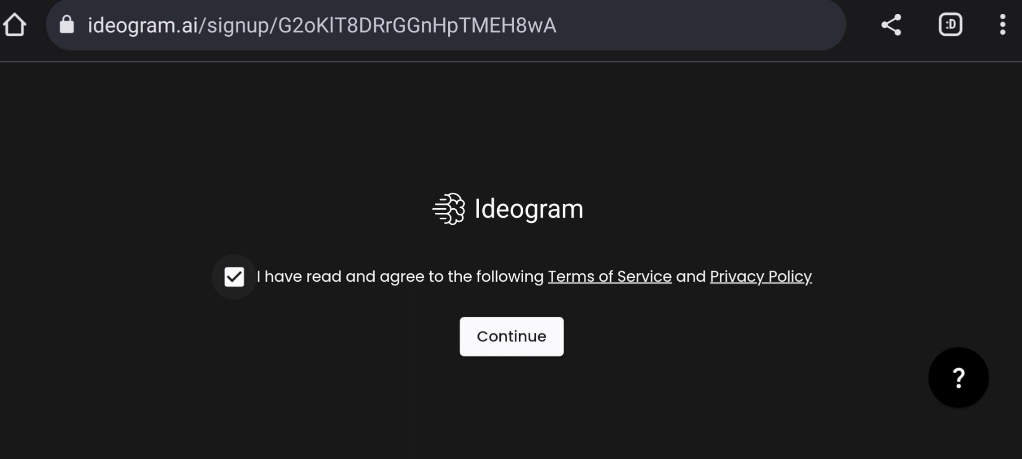
pyautogui.click(525, 338)
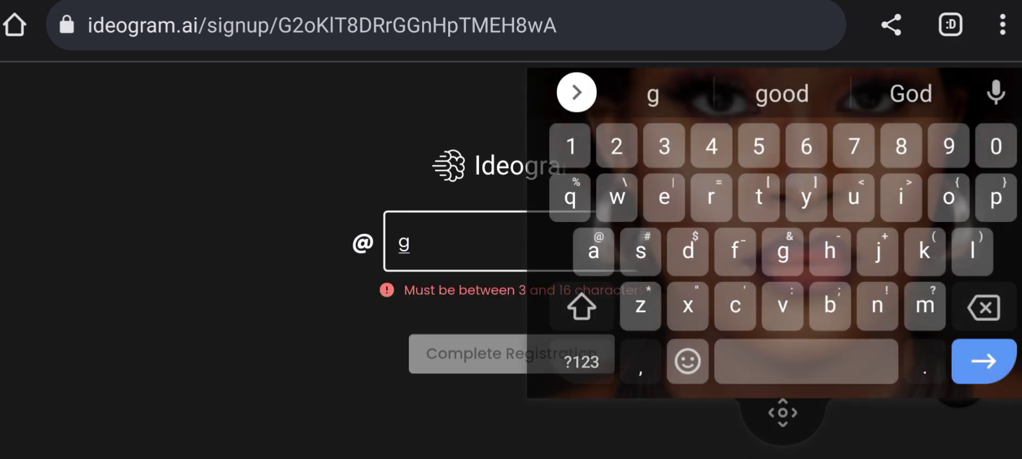
# Replace the unavailable handle 'glory' with 'oparachioma' and complete the registration
pyautogui.press('BackSpace')
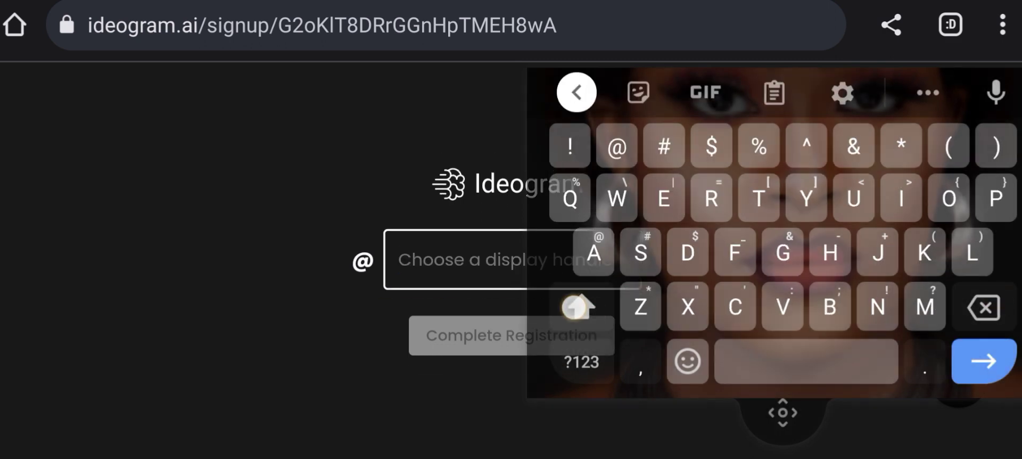
pyautogui.write('glory')
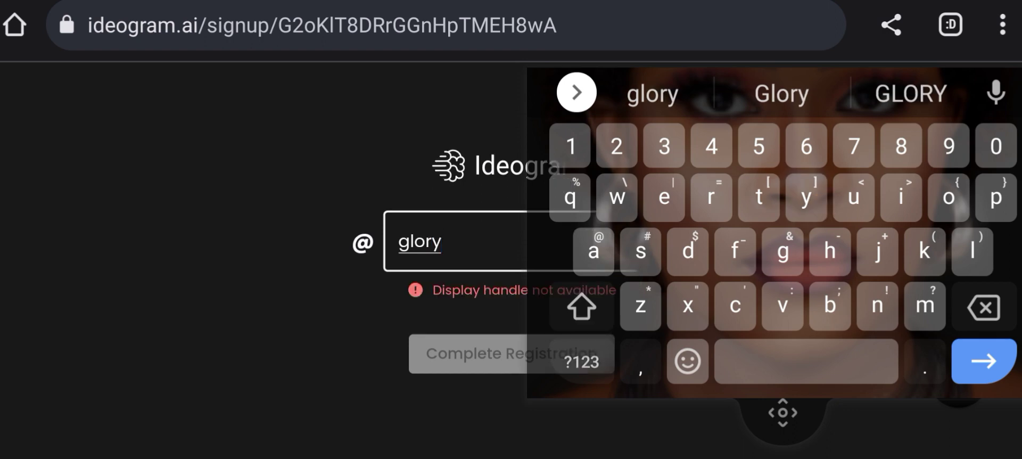
pyautogui.press('BackSpace')
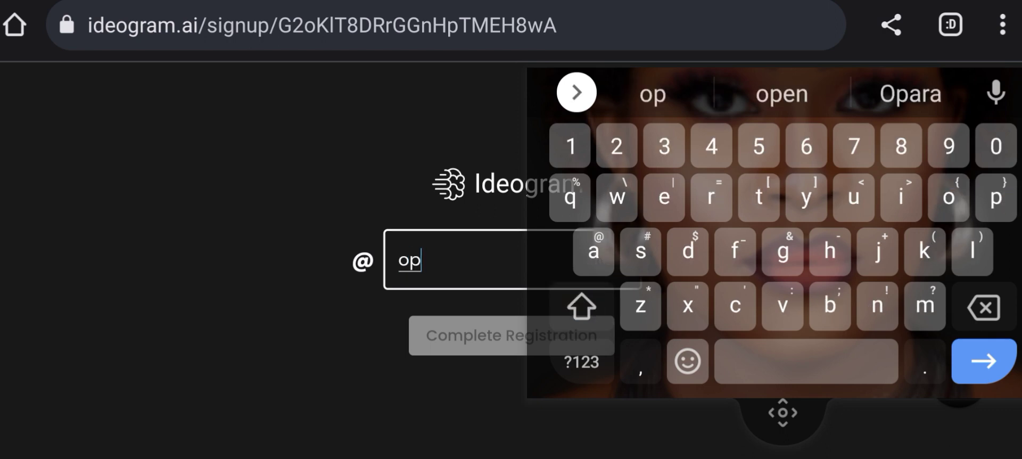
pyautogui.write('arac')
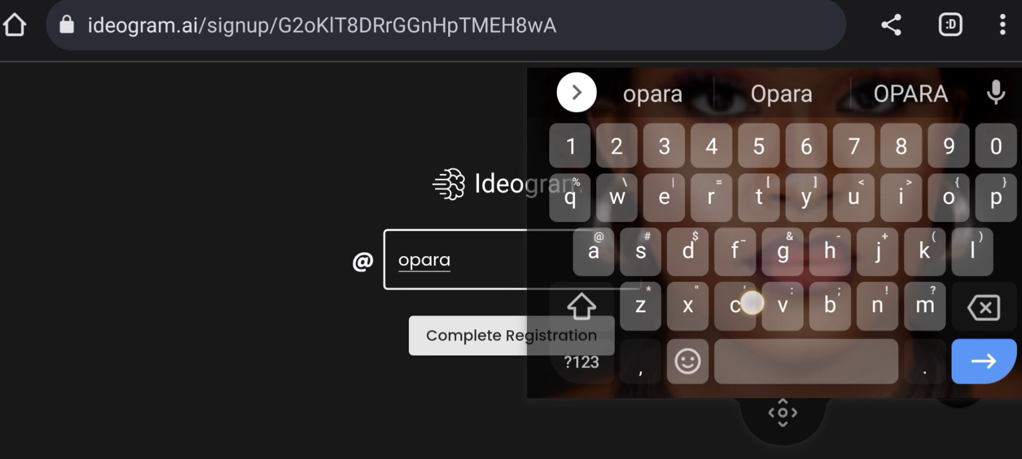
pyautogui.write('hipm')
pyautogui.press('BackSpace')
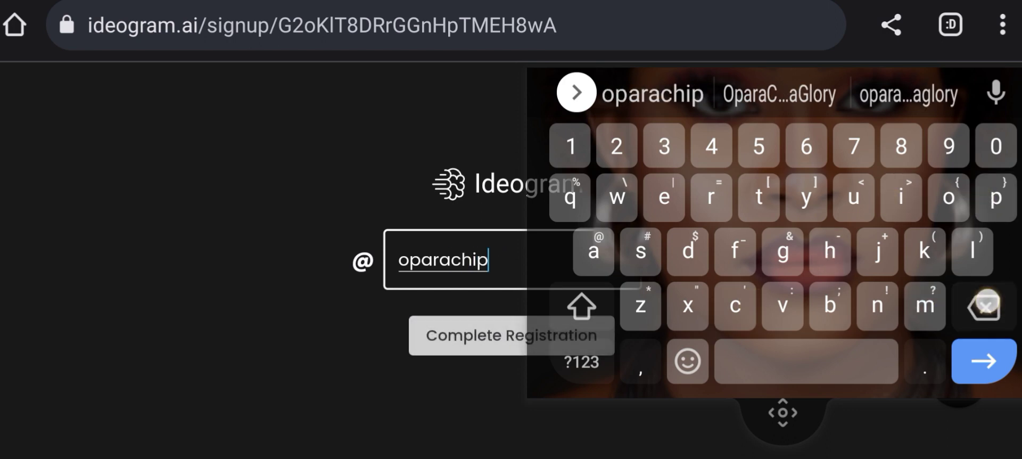
pyautogui.press('BackSpace')
pyautogui.write('oma')
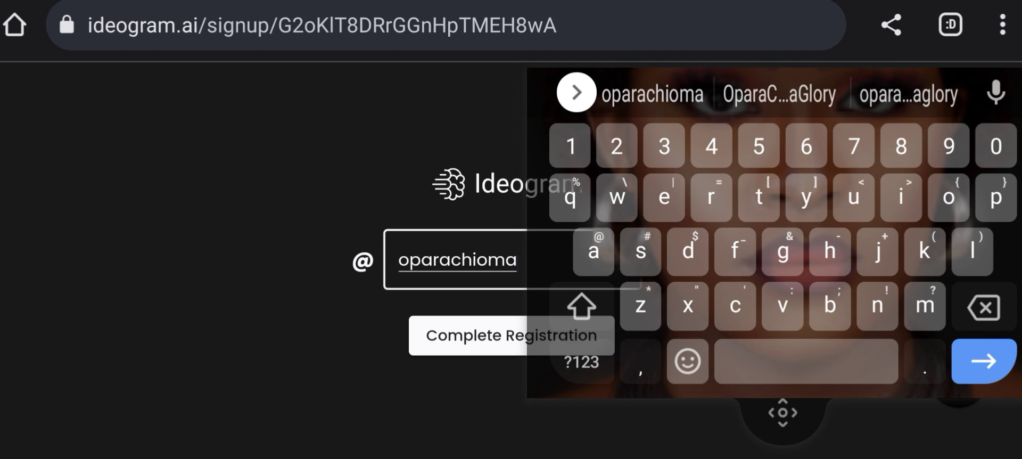
pyautogui.click(306, 382)
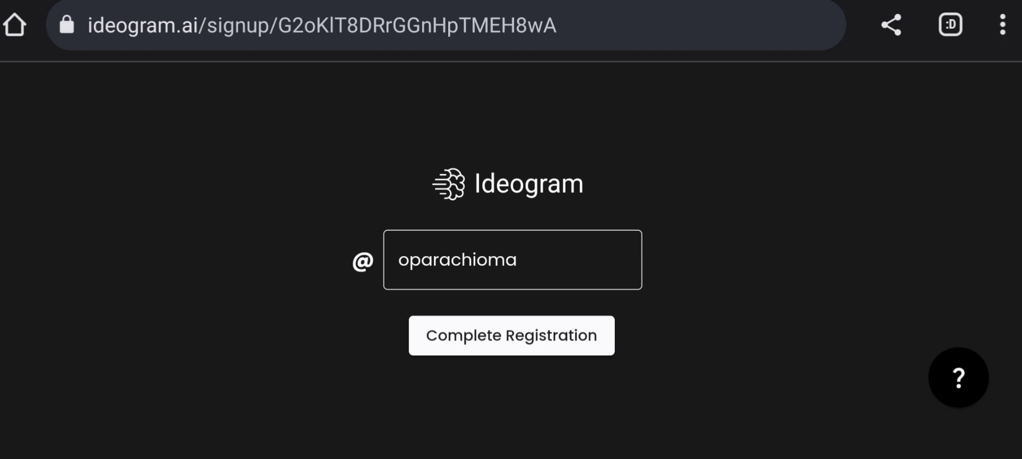
pyautogui.click(538, 331)
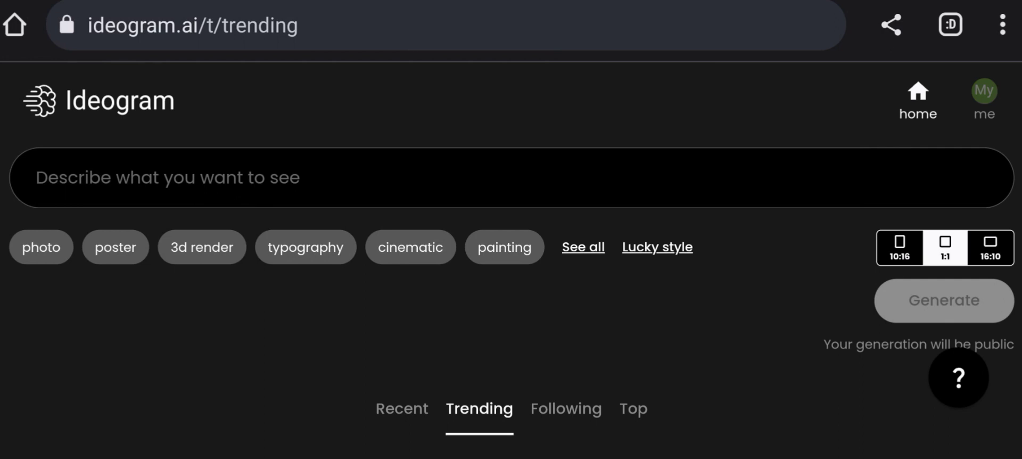
# Check that the new profile's Liked, Generated and Pinned tabs are all empty
pyautogui.click(984, 104)
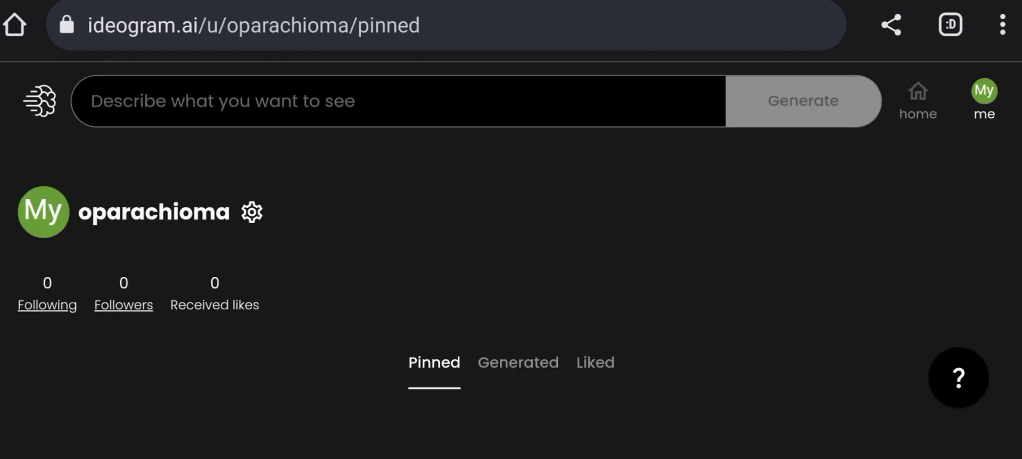
pyautogui.moveTo(104, 235); pyautogui.dragTo(384, 235)
pyautogui.click(595, 362)
pyautogui.scroll(-3, 511, 267)
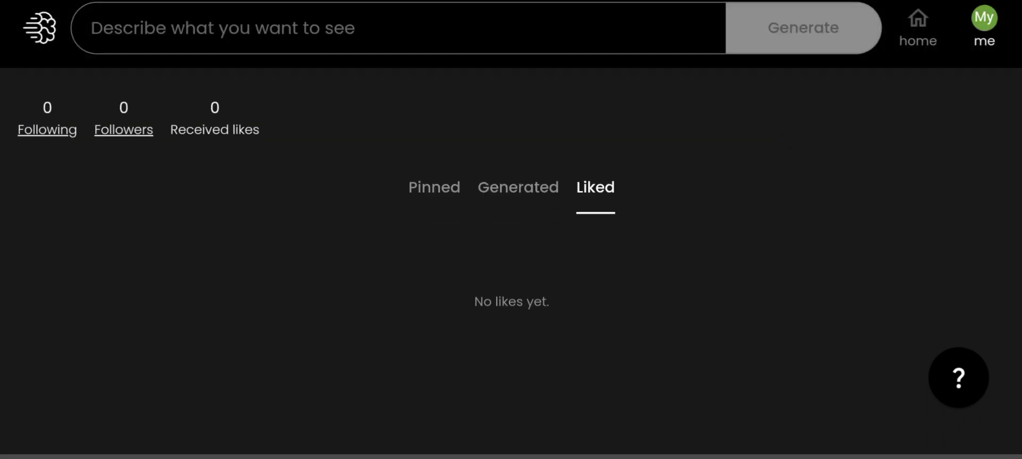
pyautogui.click(506, 187)
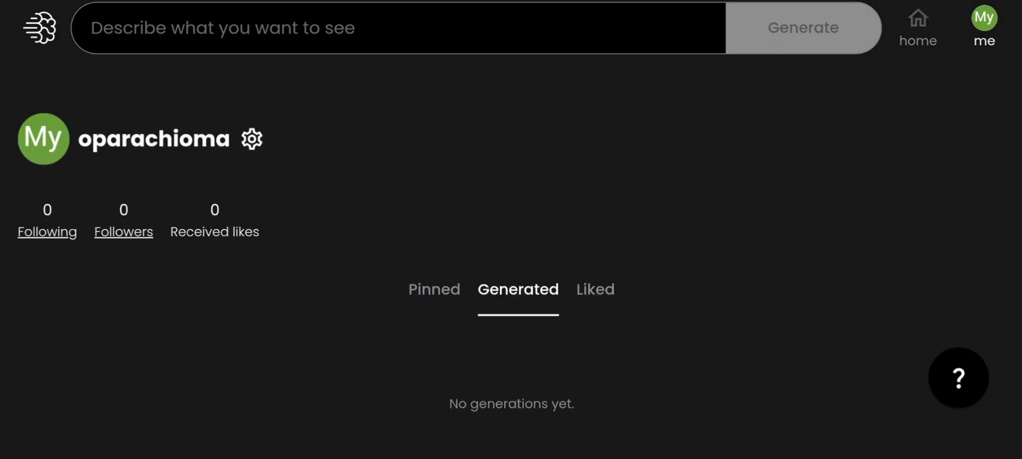
pyautogui.click(434, 289)
pyautogui.scroll(2, 833, 402)
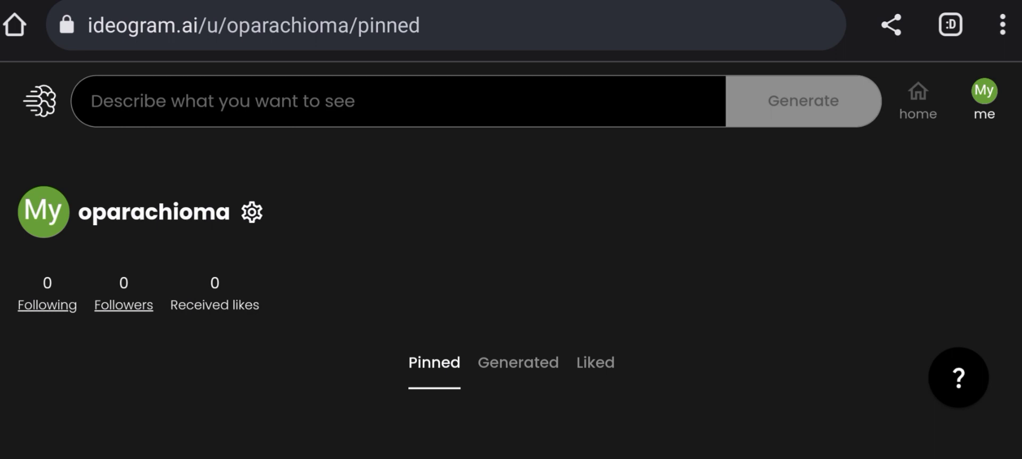
# Return to the profile and close the account settings menu without changing anything
pyautogui.click(984, 101)
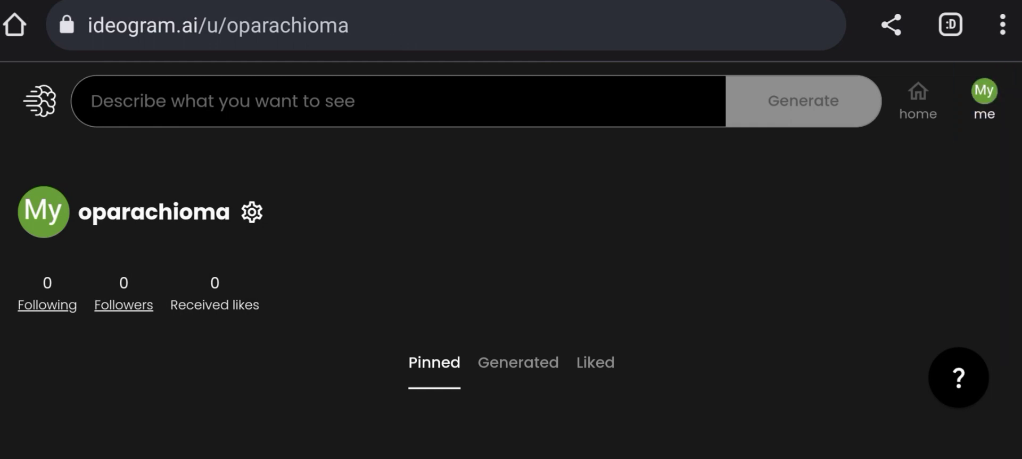
pyautogui.click(984, 101)
pyautogui.click(252, 212)
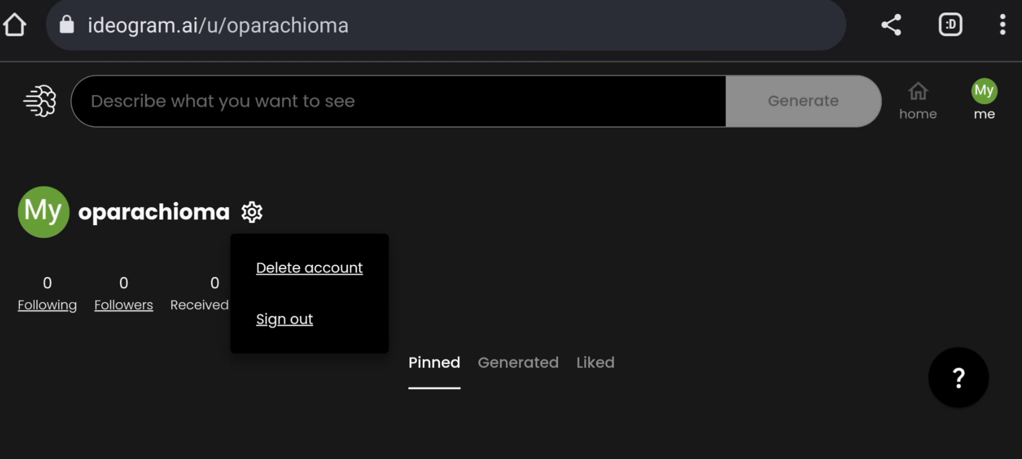
pyautogui.click(918, 96)
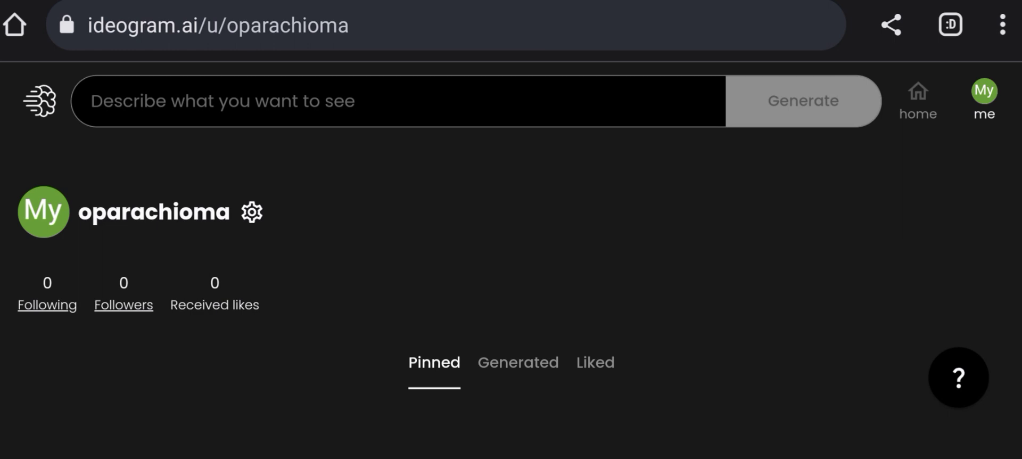
# Browse the Ideogram Trending home feed, then switch to a new Chrome tab with Google search
pyautogui.click(910, 117)
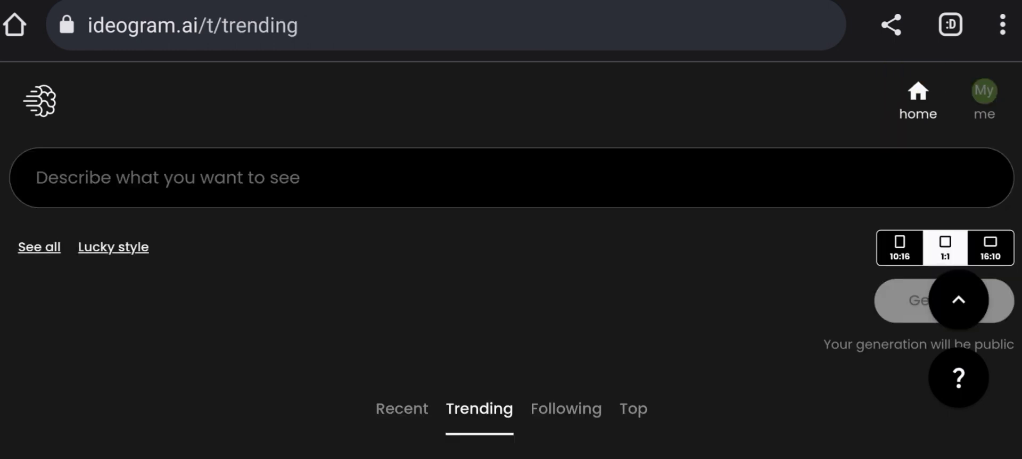
pyautogui.moveTo(685, 350); pyautogui.dragTo(749, 213)
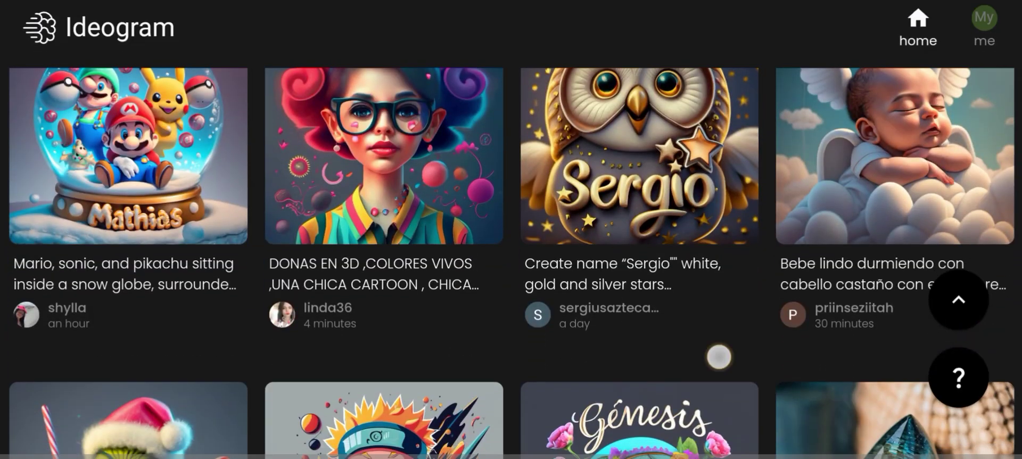
pyautogui.moveTo(718, 357); pyautogui.dragTo(730, 85)
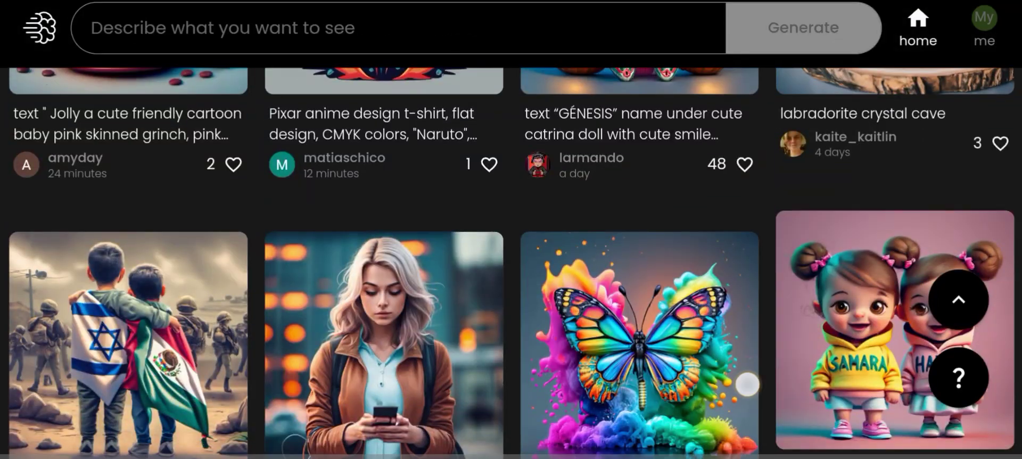
pyautogui.moveTo(746, 383); pyautogui.dragTo(877, 131)
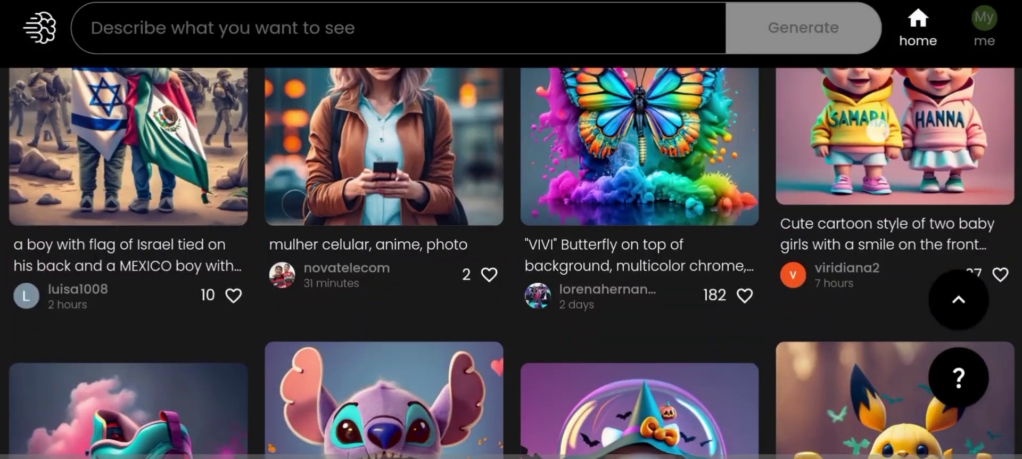
pyautogui.moveTo(745, 372); pyautogui.dragTo(852, 133)
pyautogui.moveTo(753, 370); pyautogui.dragTo(840, 204)
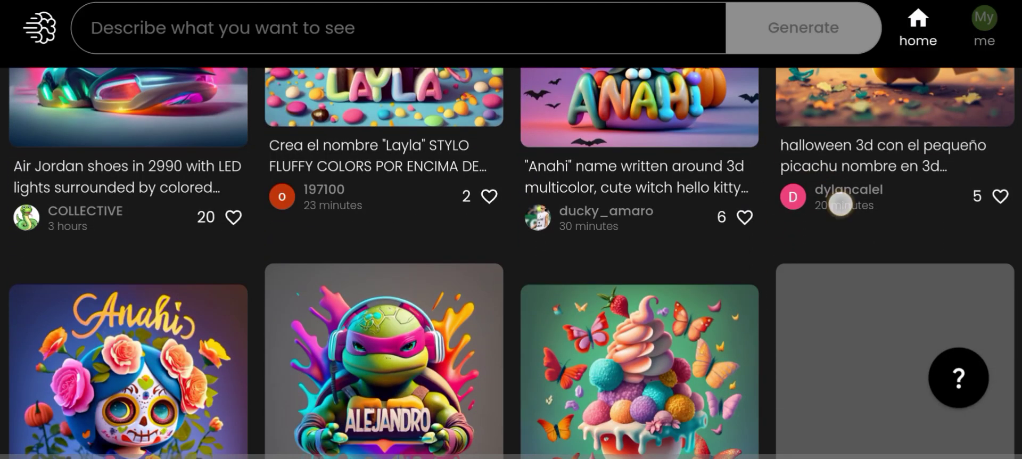
pyautogui.moveTo(755, 352); pyautogui.dragTo(787, 133)
pyautogui.moveTo(815, 228); pyautogui.dragTo(773, 268)
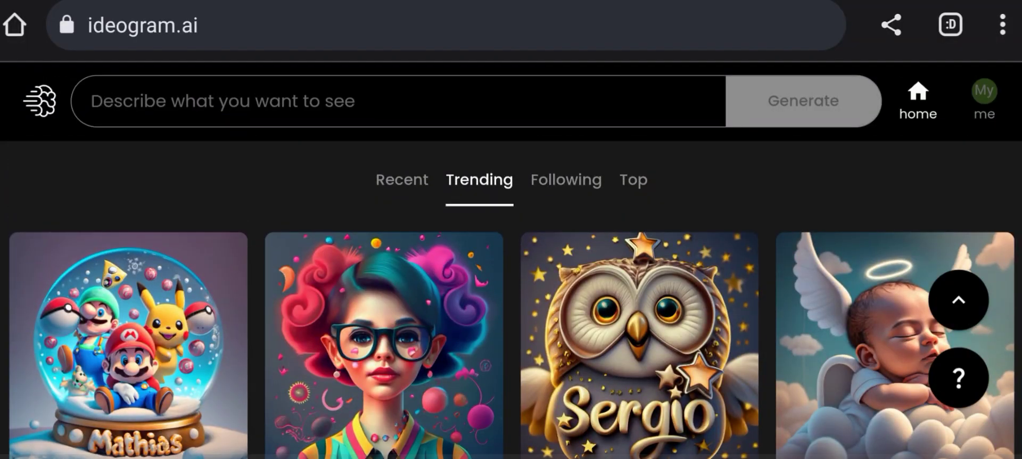
pyautogui.scroll(-3, 510, 261)
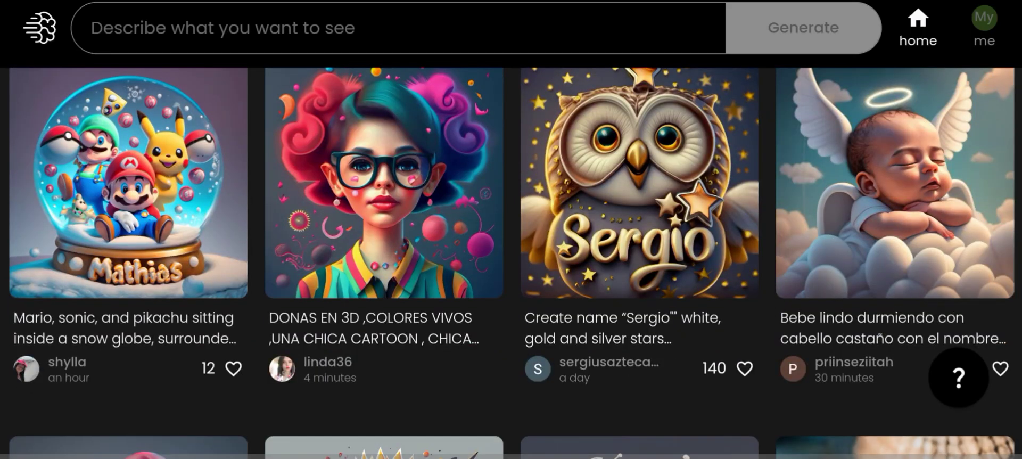
pyautogui.scroll(4, 511, 260)
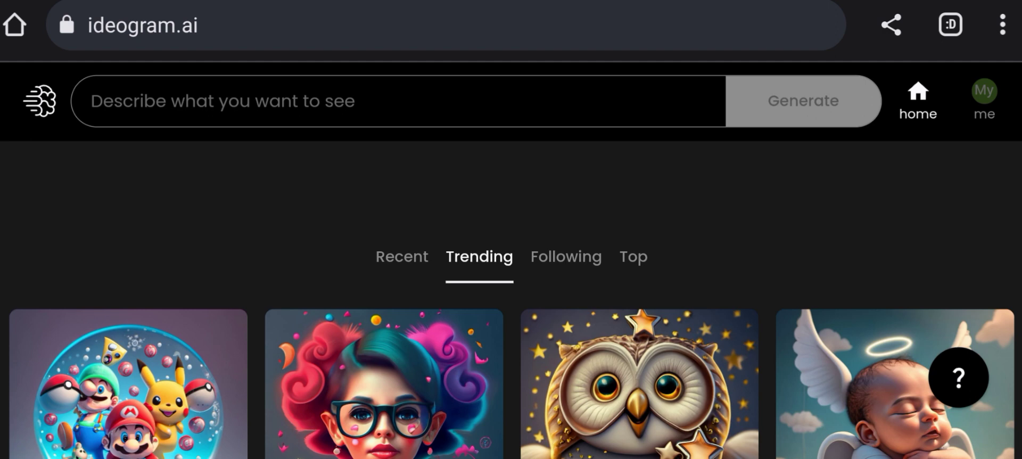
pyautogui.scroll(2, 511, 320)
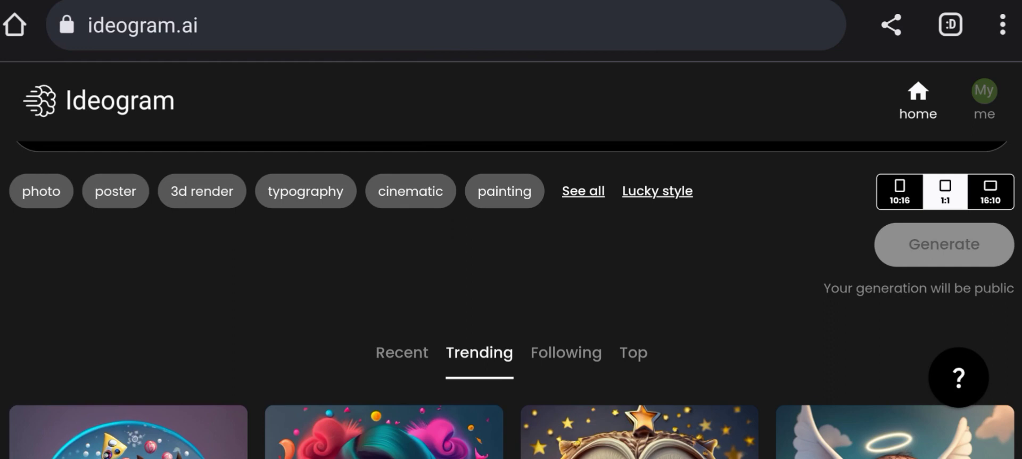
pyautogui.click(14, 25)
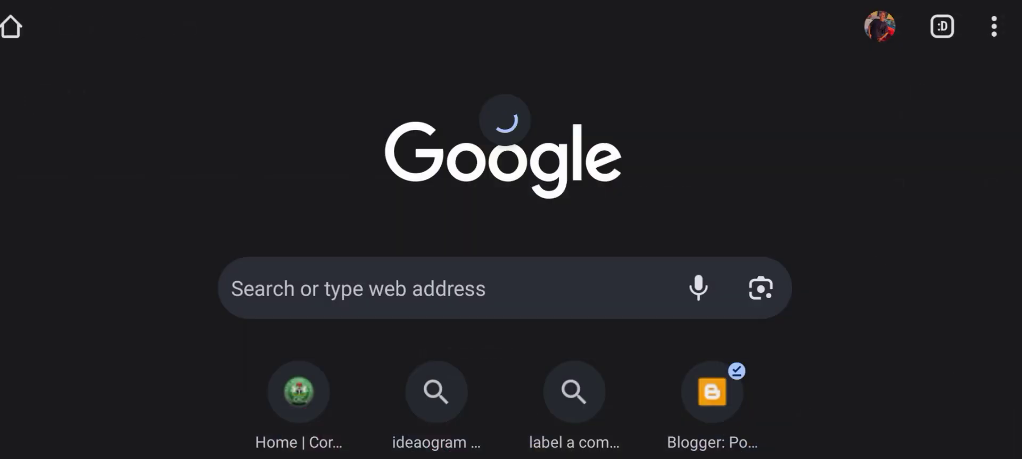